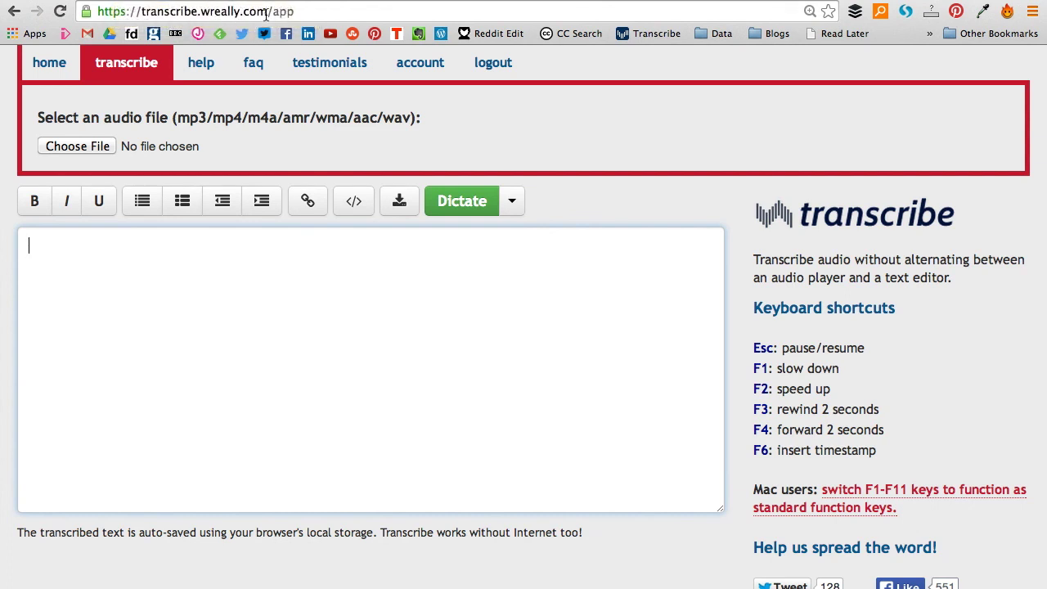
Load the Test audio.MP3 file from the Downloads folder into the transcription page.
click(308, 11)
click(309, 12)
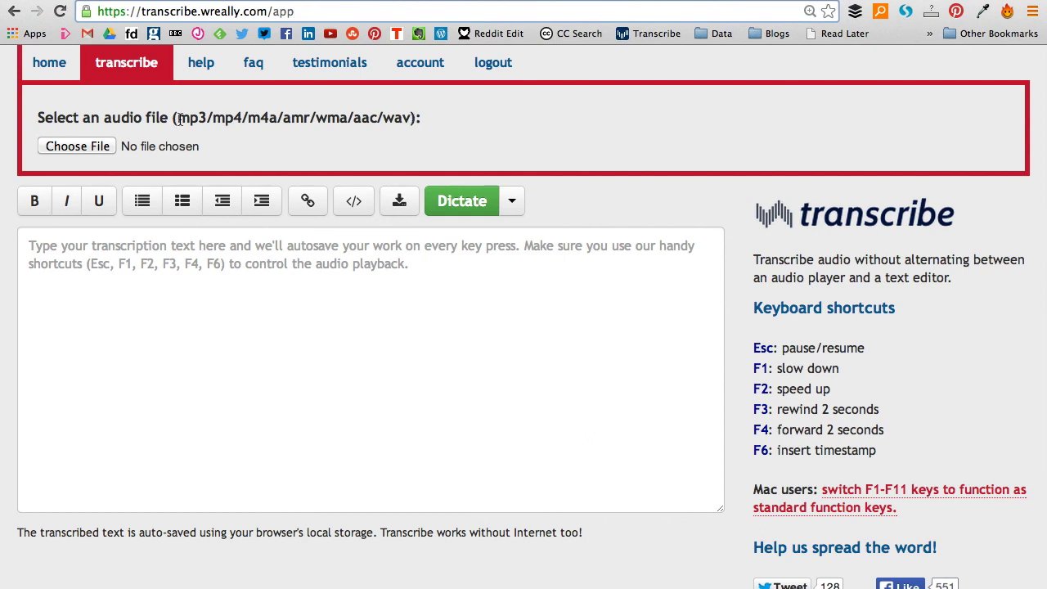
drag(177, 119, 209, 122)
click(207, 121)
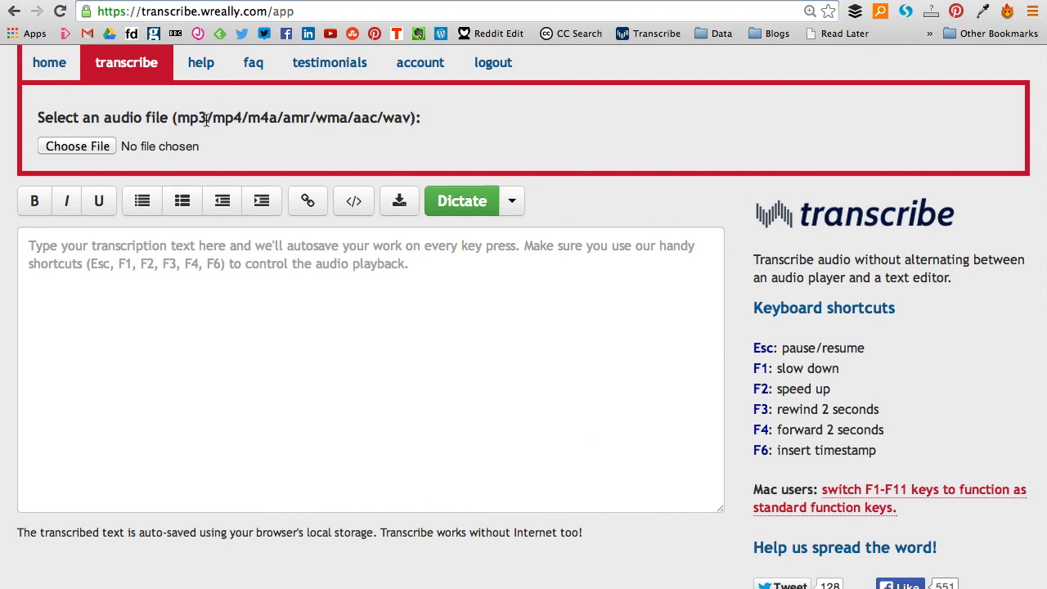
click(78, 147)
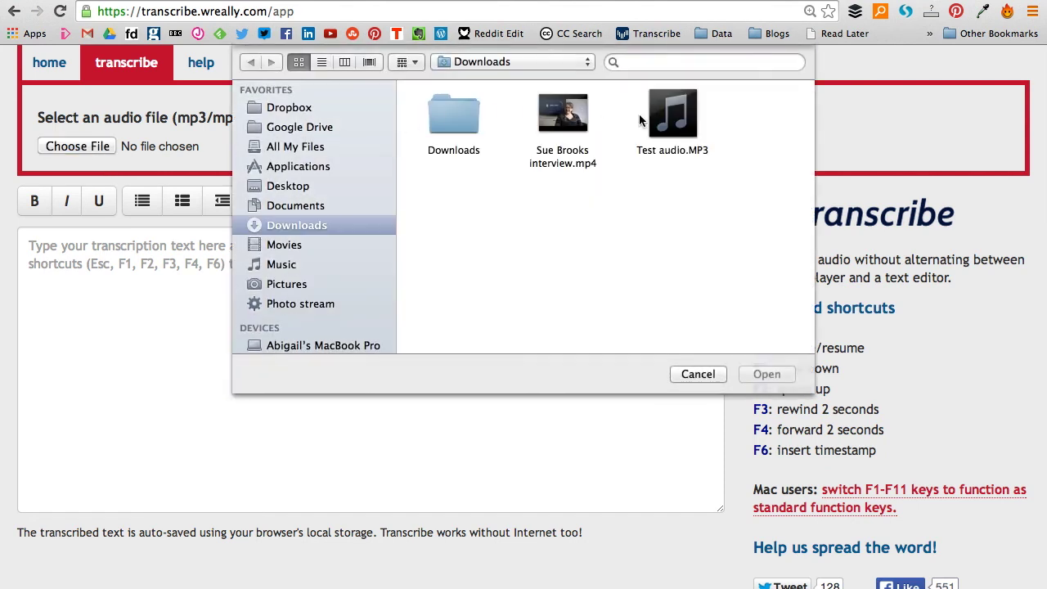
double_click(662, 120)
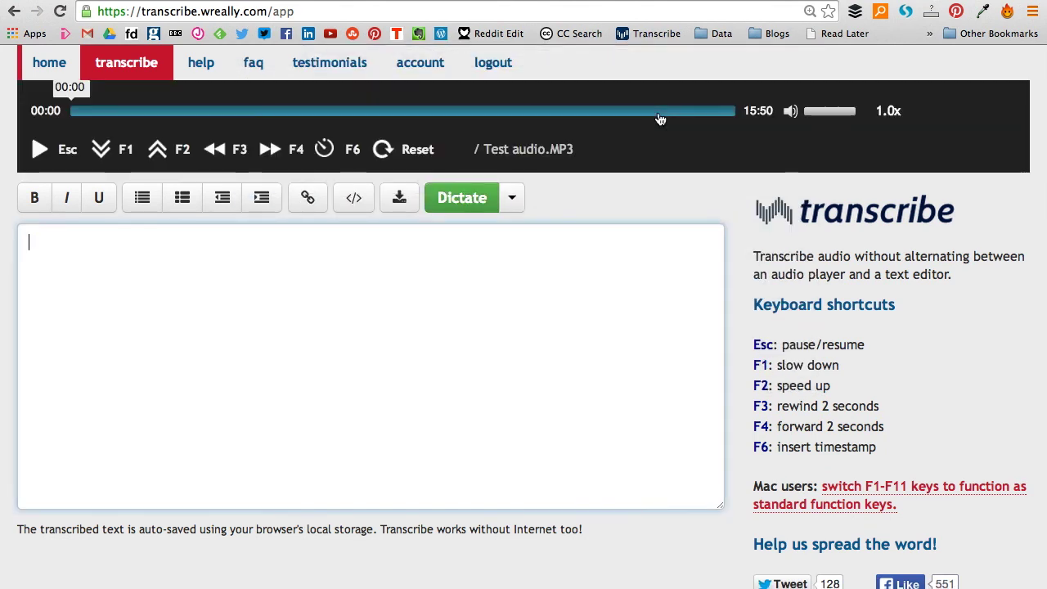
Move the audio position to 04:23 and write "This was interesting" in the transcript.
key(Escape)
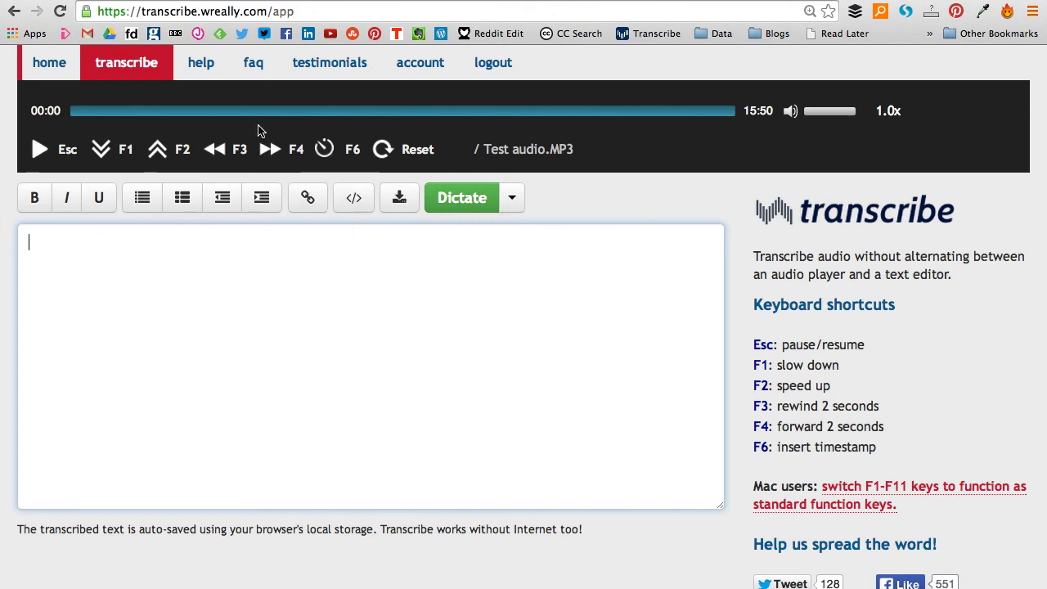
click(258, 115)
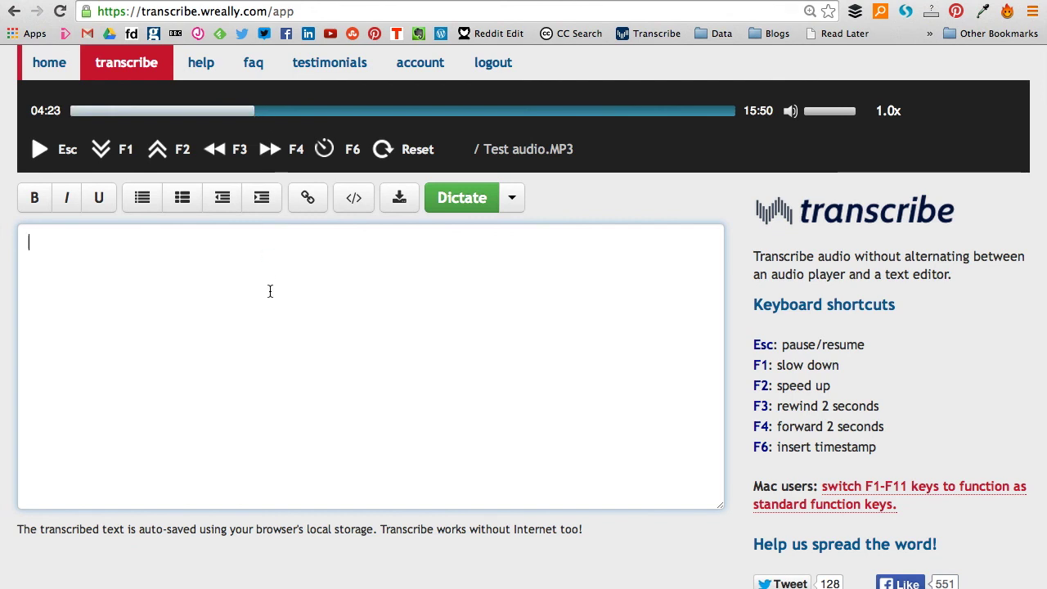
text(This was )
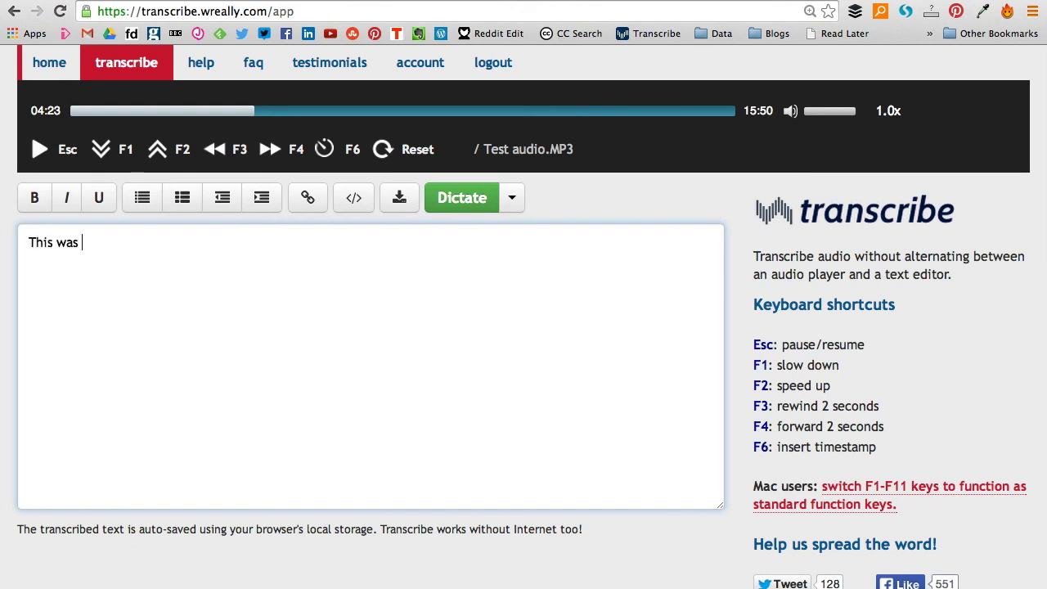
text(interesting)
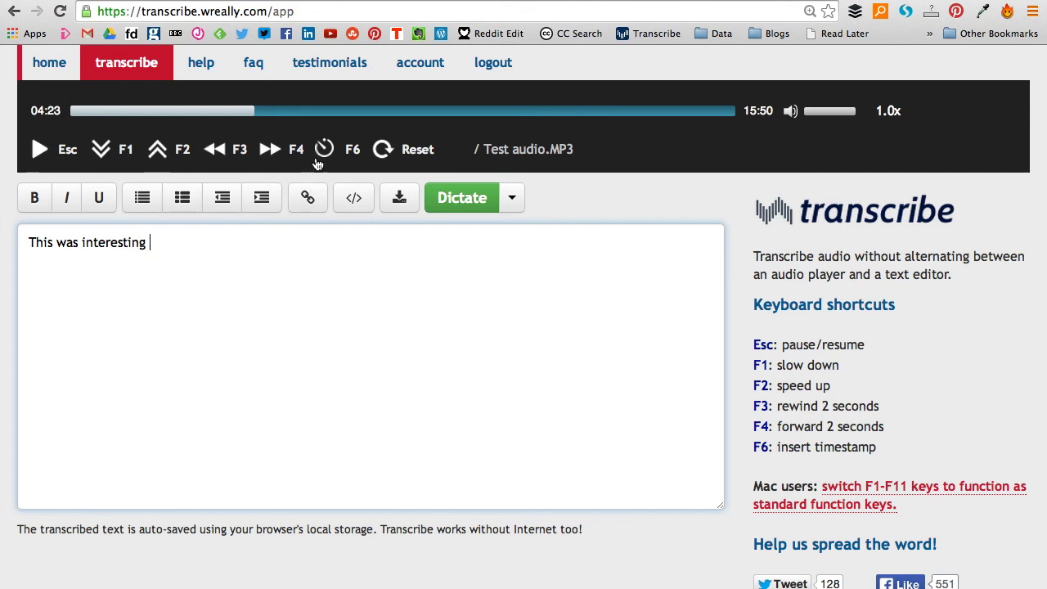
Insert a timestamp after "This was interesting" and add blank lines below it.
click(324, 148)
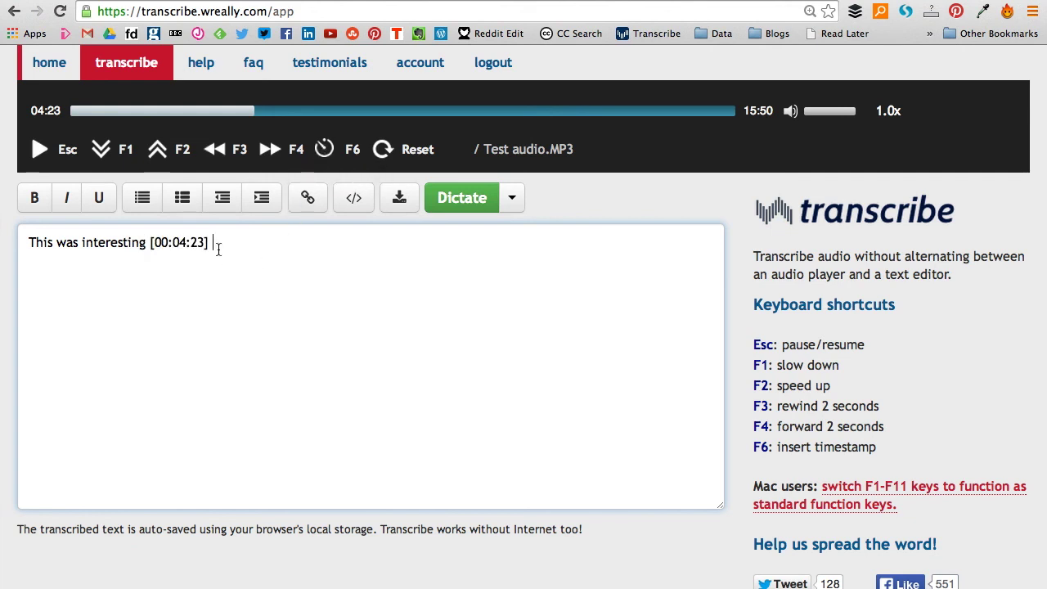
key(Left)
key(Left)
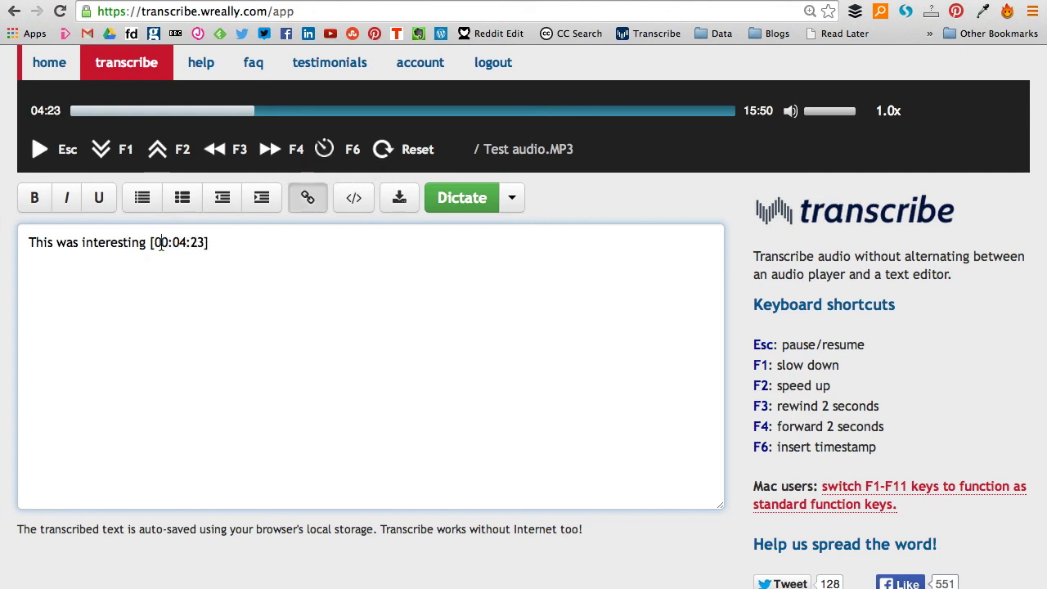
click(226, 248)
key(Return)
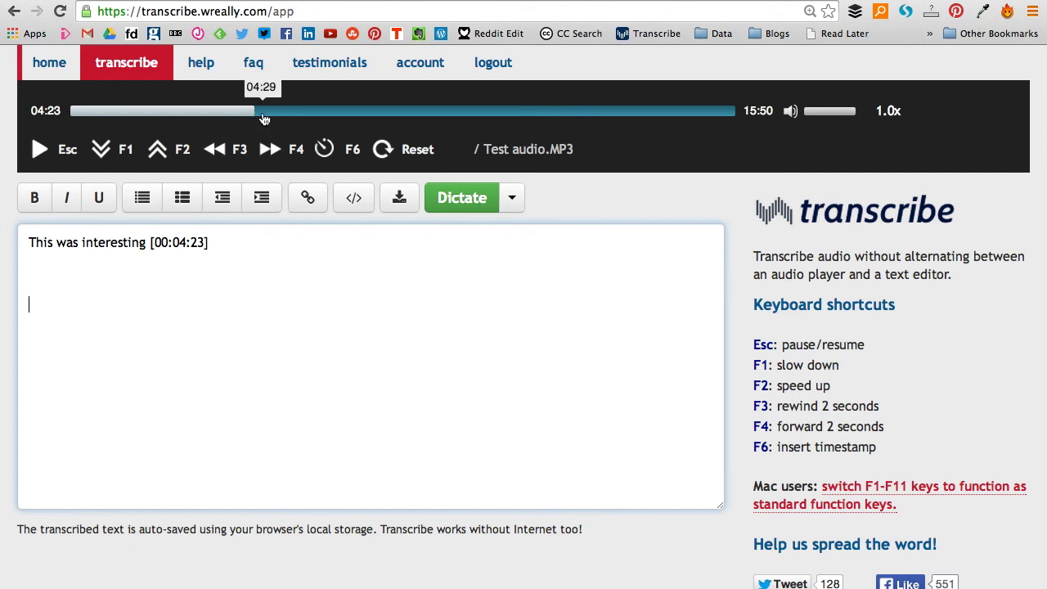
Move the audio position back to 04:12.
click(261, 113)
click(249, 114)
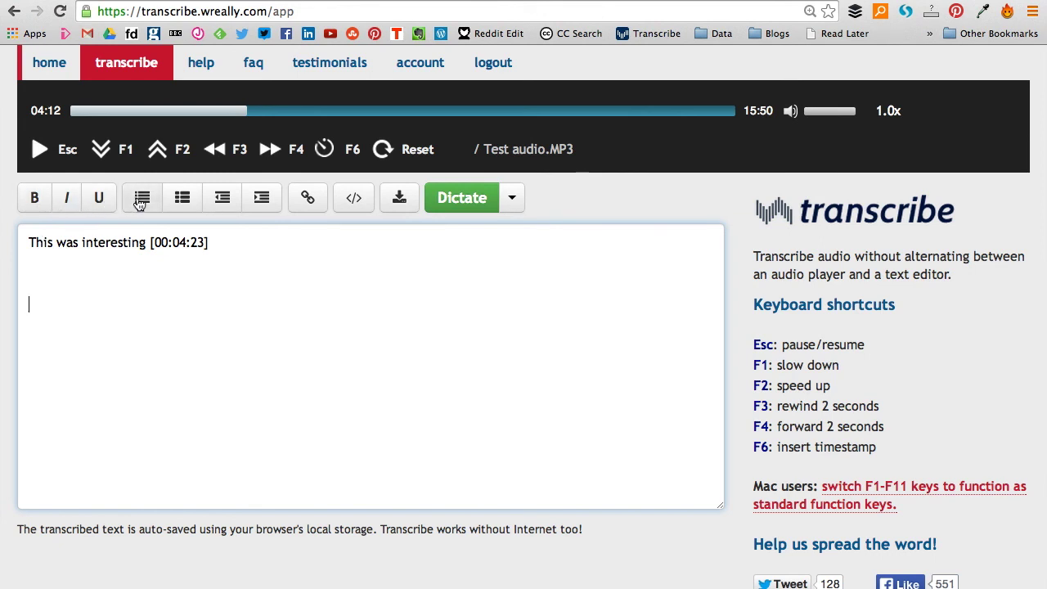
Try bulleted and numbered list formatting on the empty line, and outdent it back to plain text.
click(141, 199)
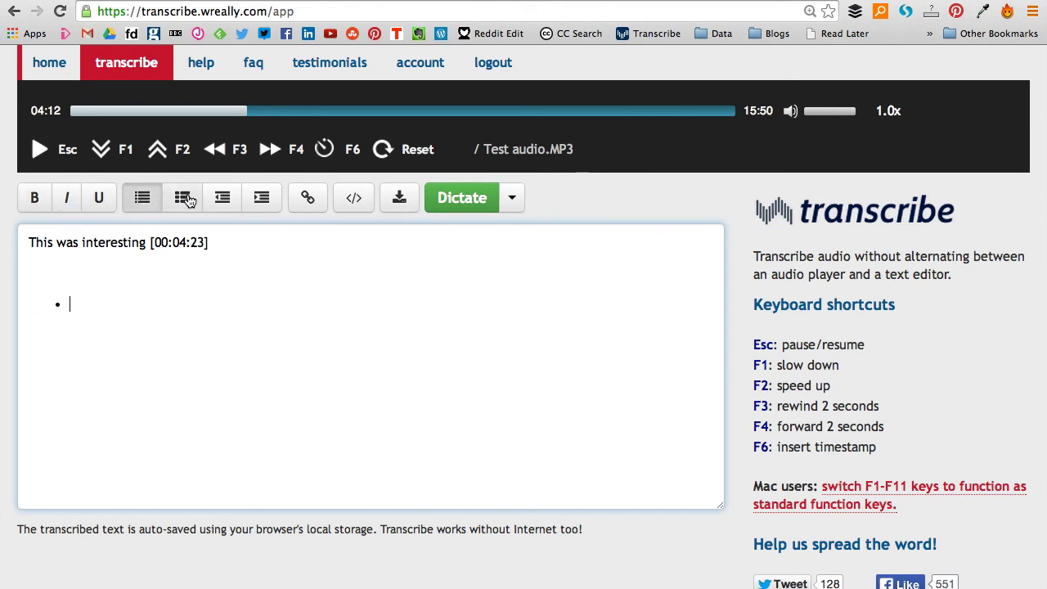
click(187, 201)
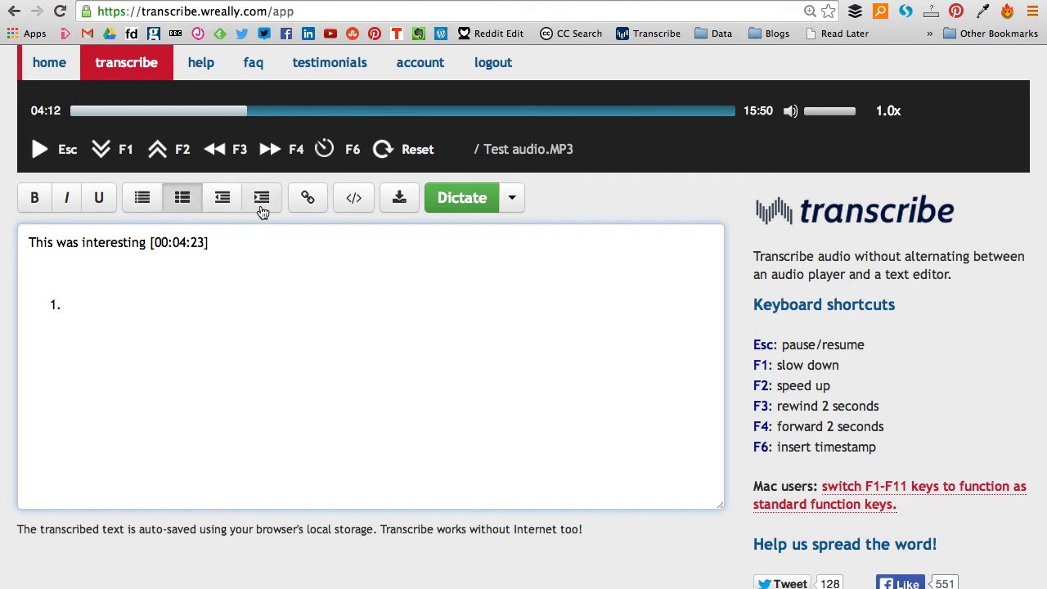
click(228, 200)
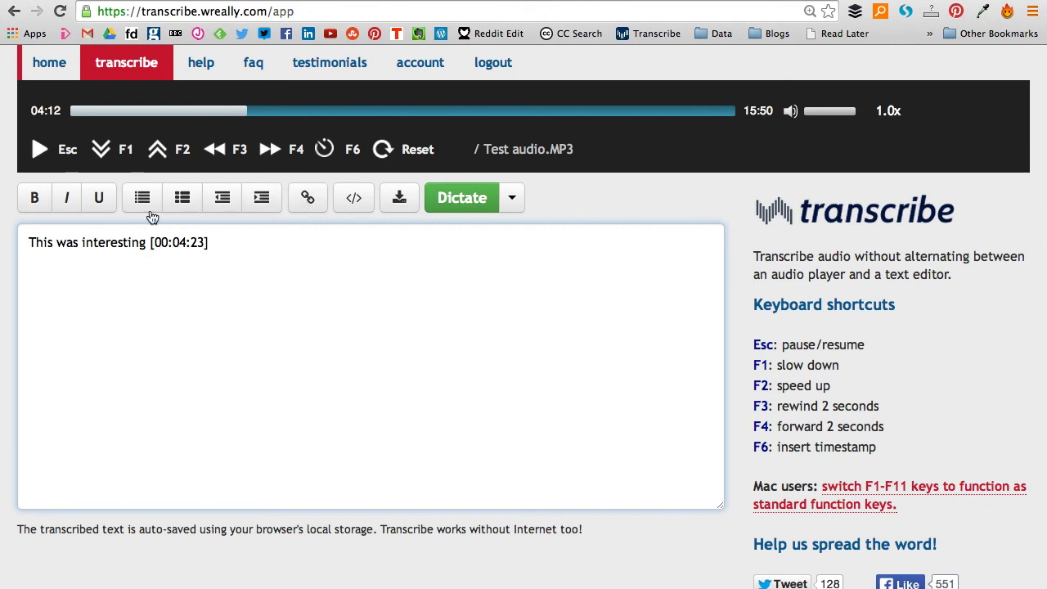
Look at the link options for the word "This" and at the transcript's HTML source.
drag(51, 243, 28, 244)
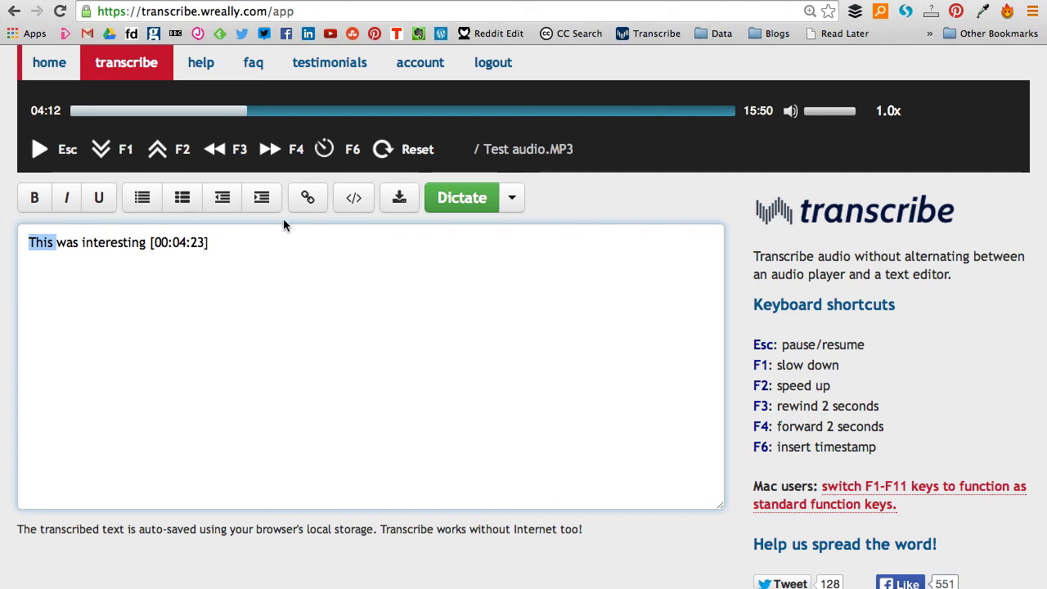
click(306, 200)
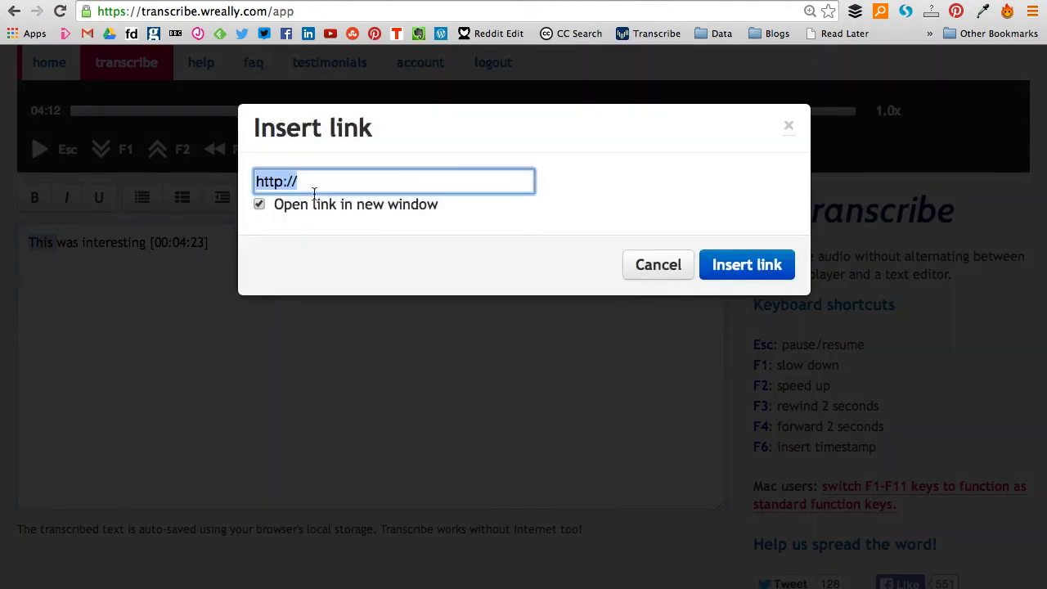
click(328, 180)
click(643, 268)
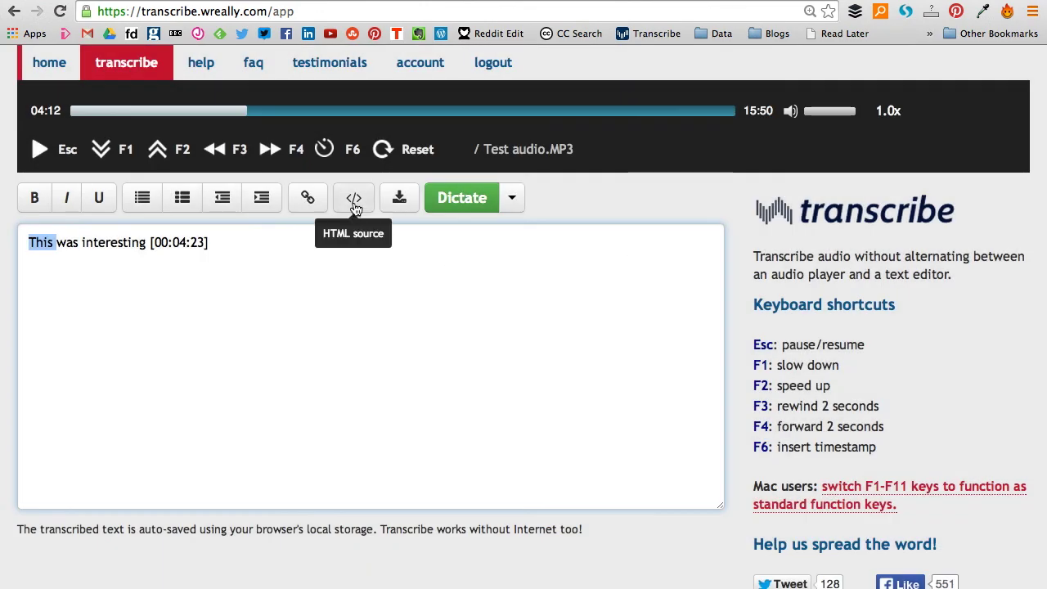
click(354, 200)
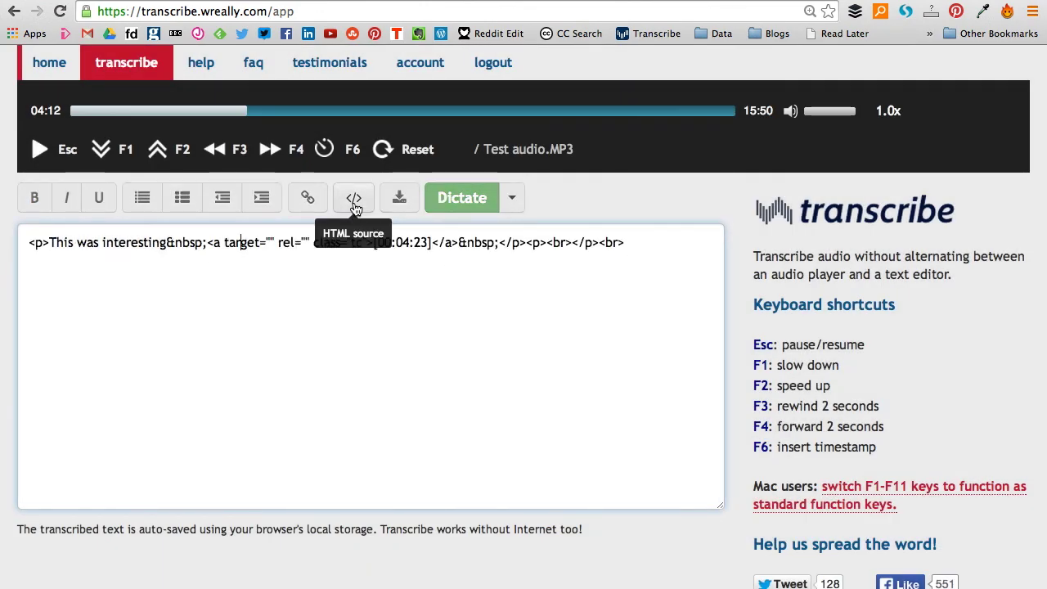
click(355, 202)
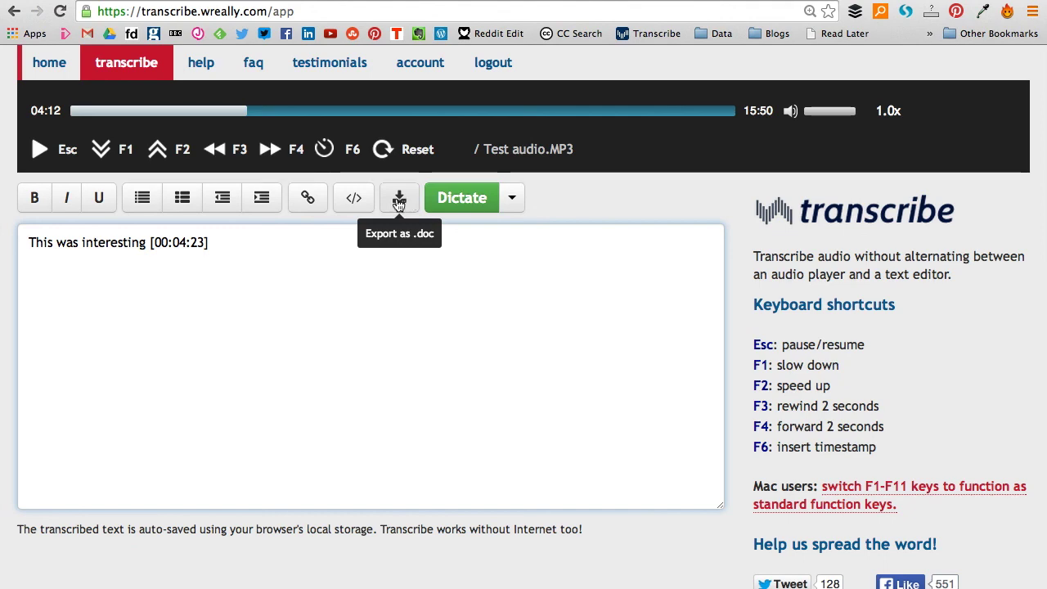
Export the transcript as a .doc file and return from Word to the transcription page in Google Chrome.
click(398, 202)
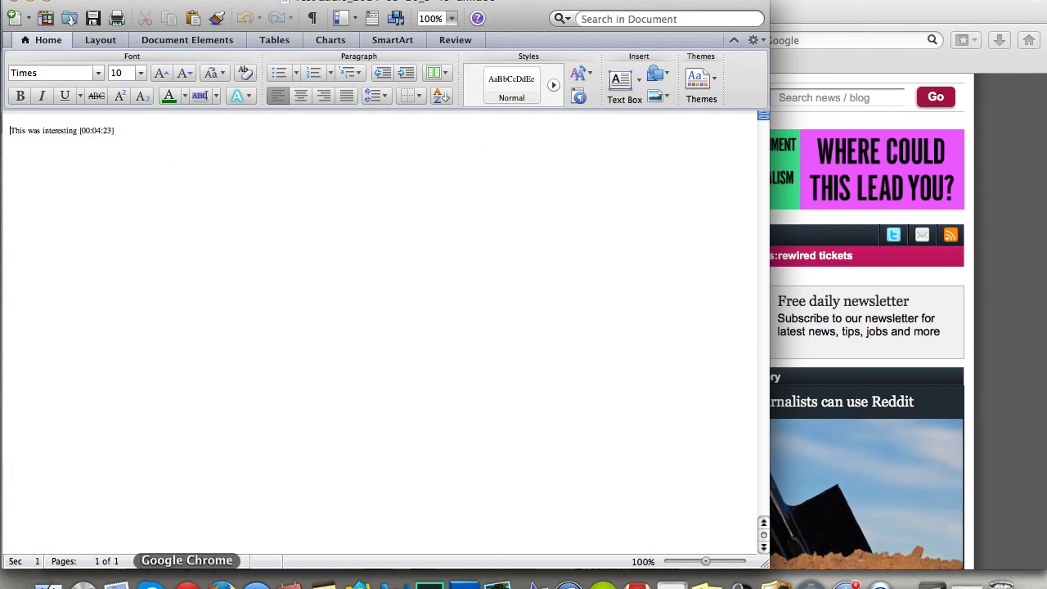
click(189, 584)
click(271, 445)
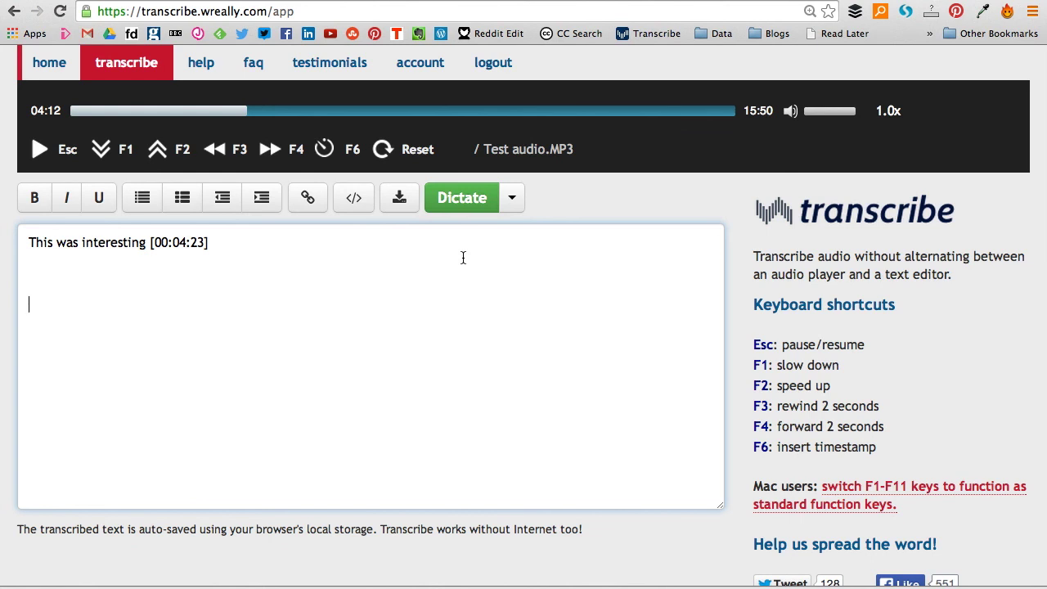
Dictate "I am transcribing online. Is this working?" below the timestamped line and start a new line.
click(471, 209)
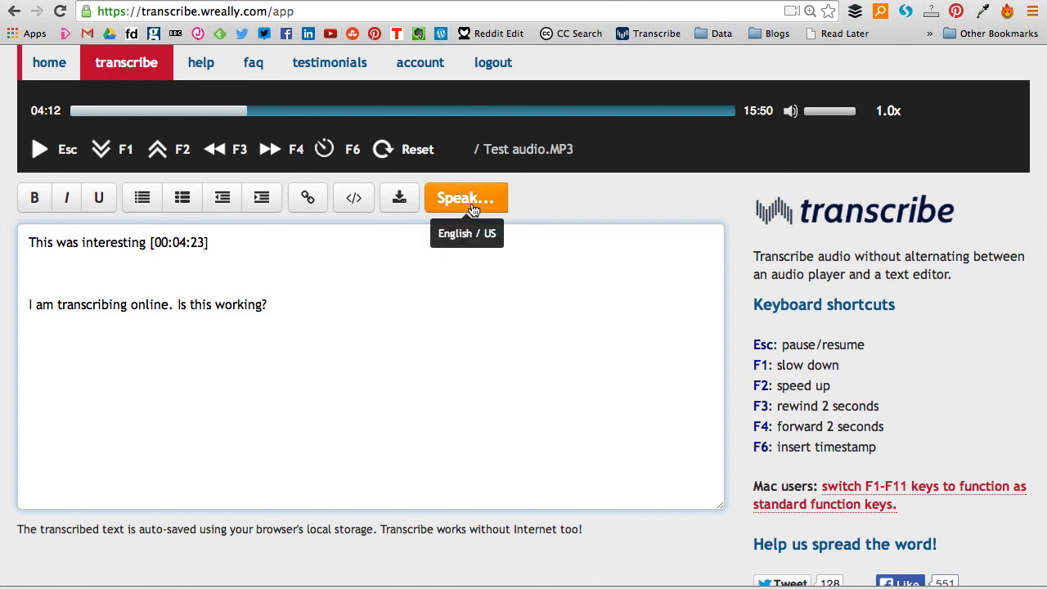
click(476, 206)
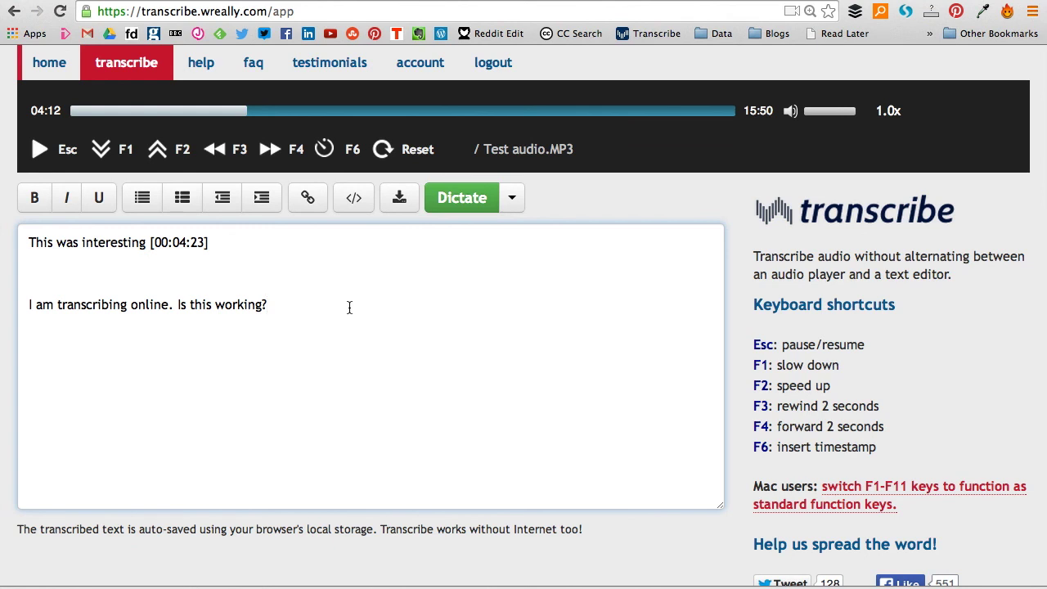
drag(262, 304, 212, 304)
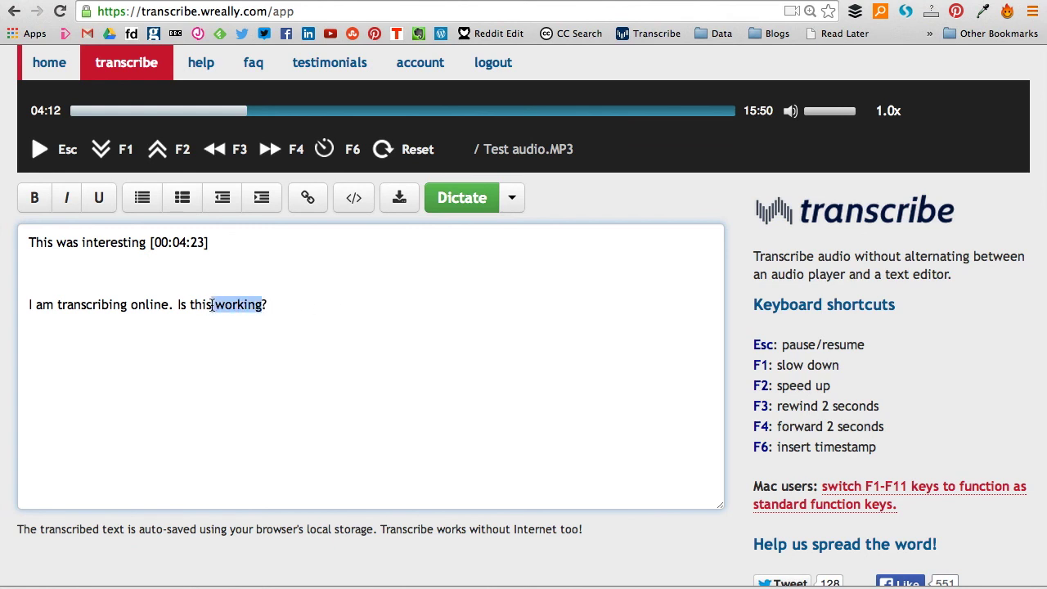
click(320, 313)
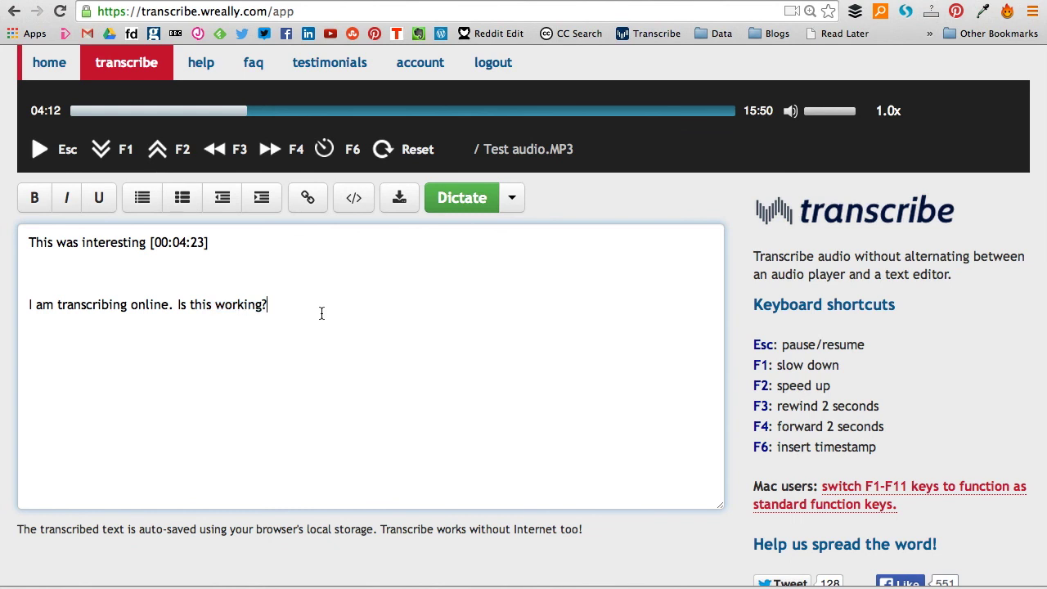
key(Return)
Switch to the otranscribe.com page and load the mp4 interview video from the Downloads folder.
key(ctrl+Tab)
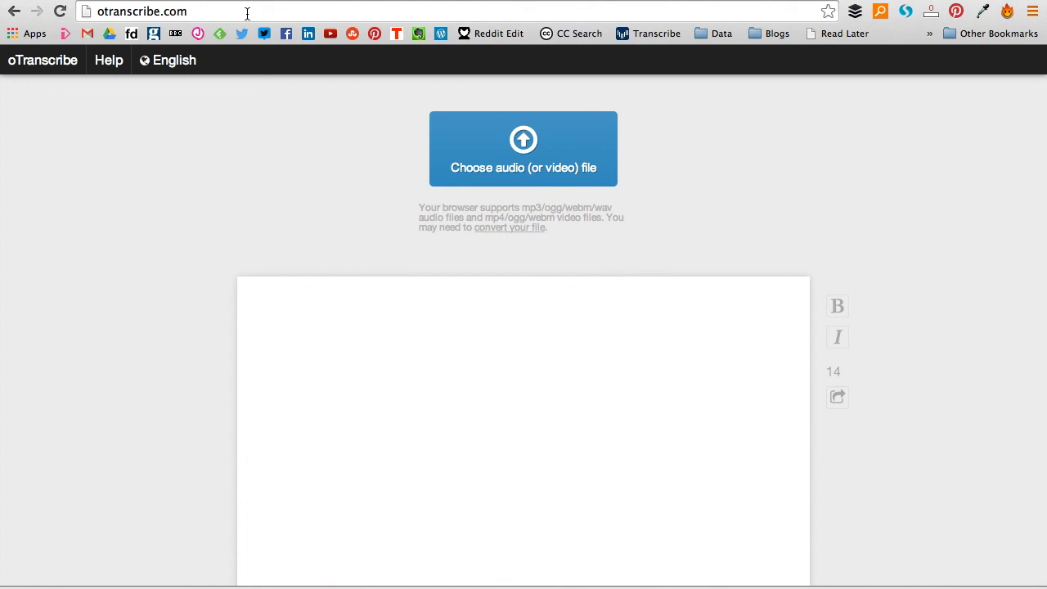
click(523, 139)
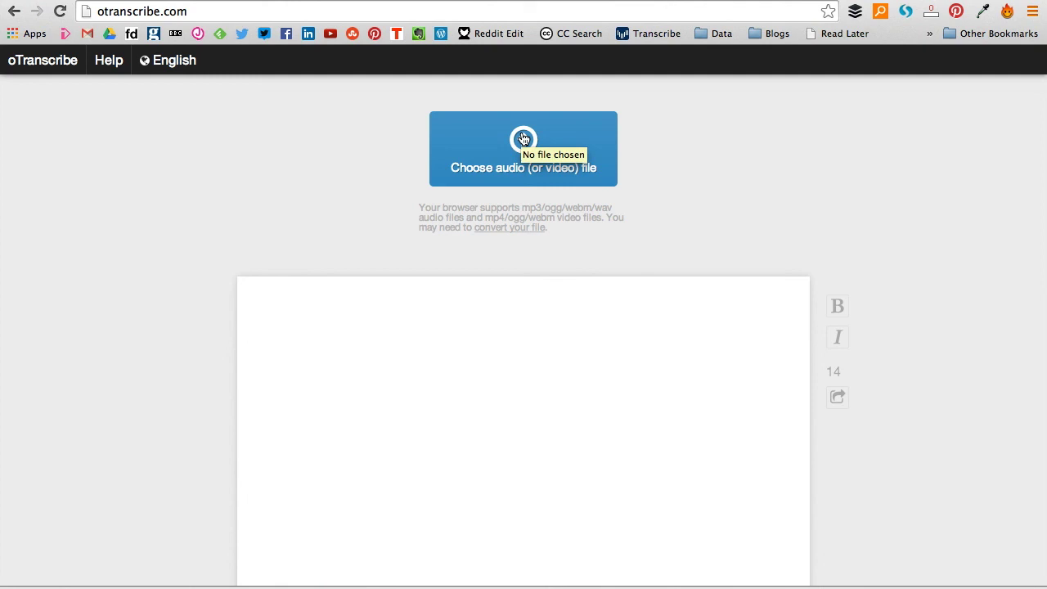
click(524, 139)
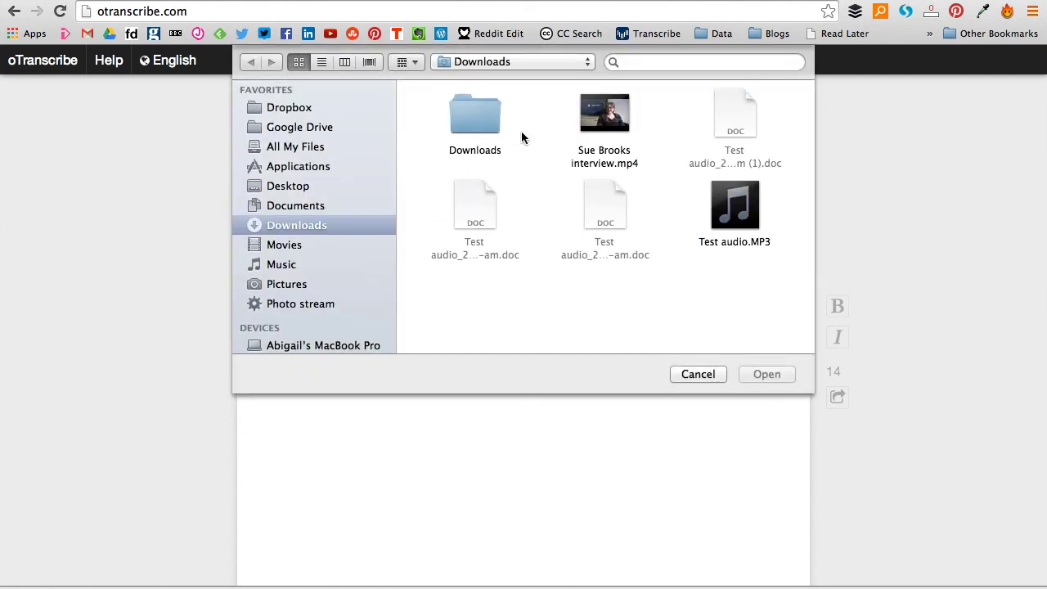
double_click(616, 127)
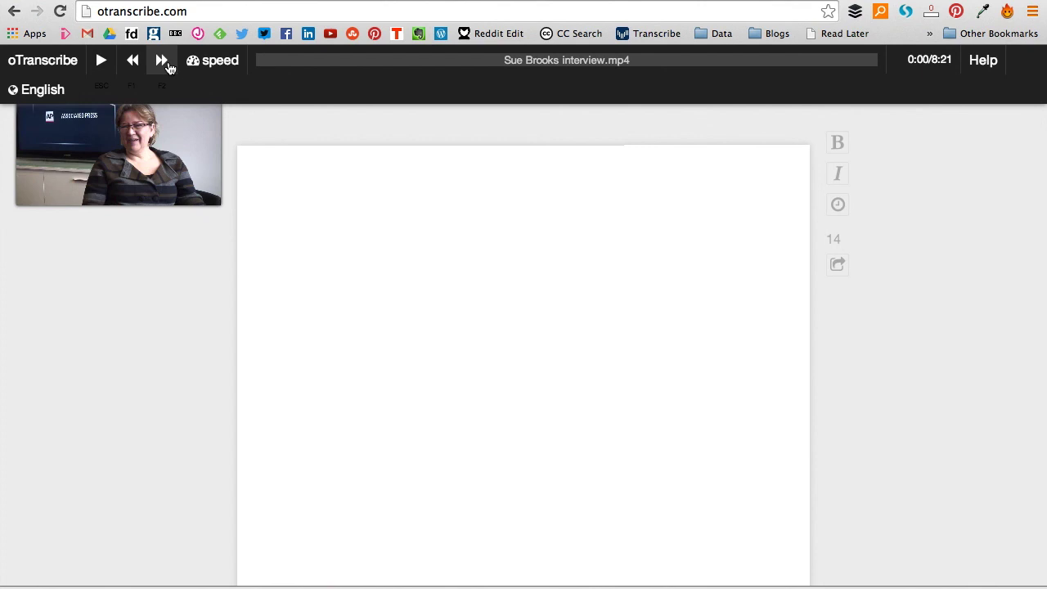
mouse_move(218, 63)
mouse_move(242, 90)
mouse_down()
mouse_move(266, 96)
mouse_move(239, 94)
mouse_up()
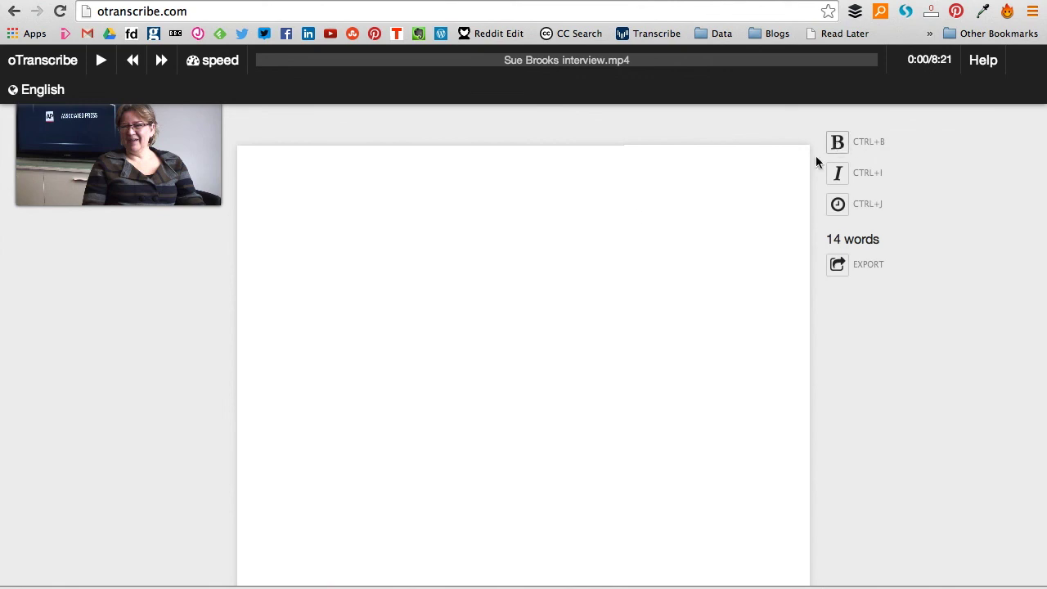
Write "Test test" in the oTranscribe document and make the first word bold.
click(580, 230)
text(Te)
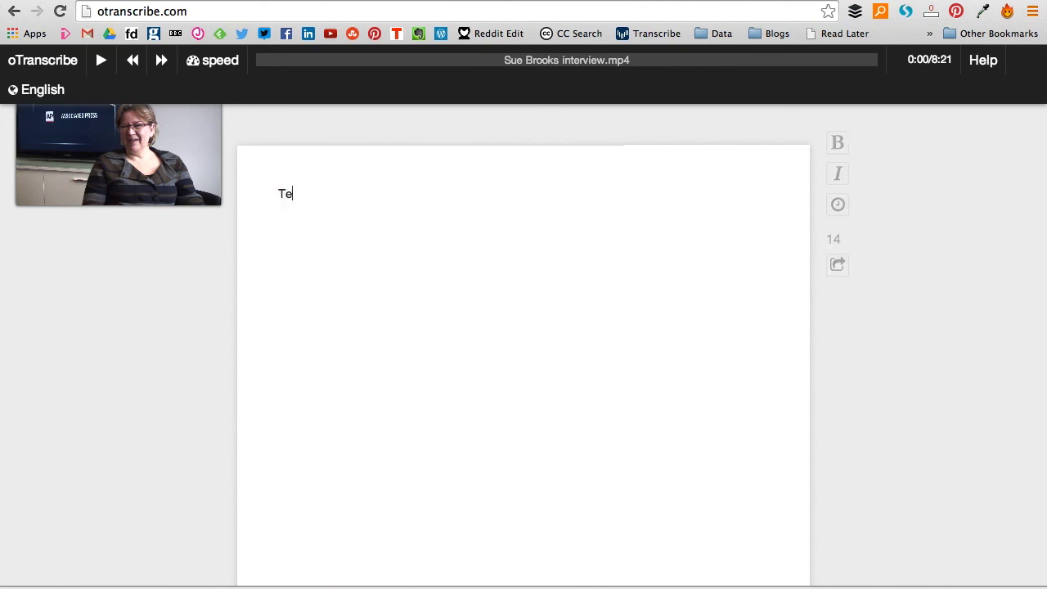
text(st test)
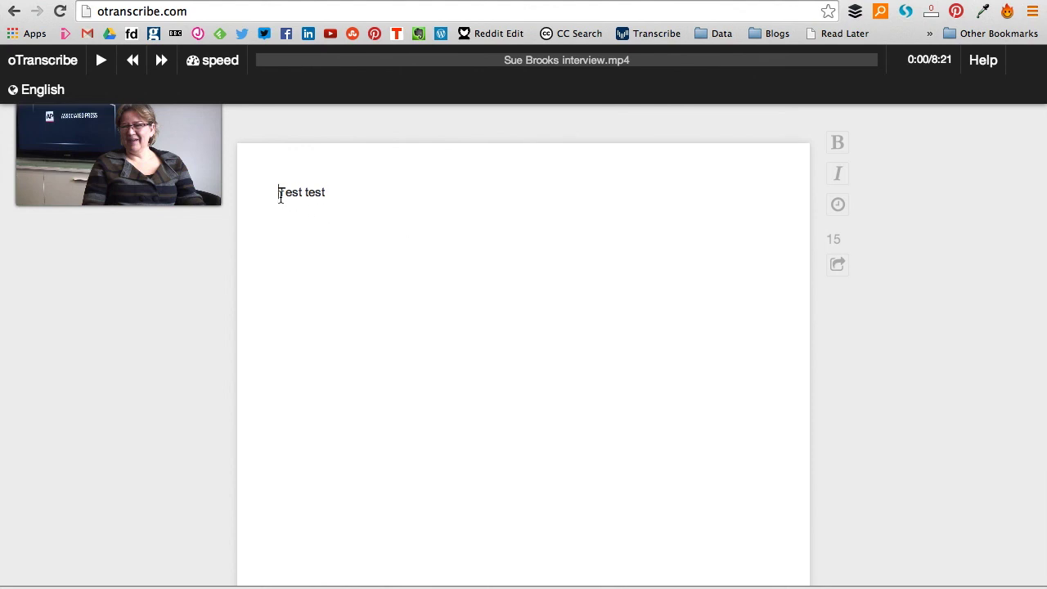
drag(280, 197, 303, 201)
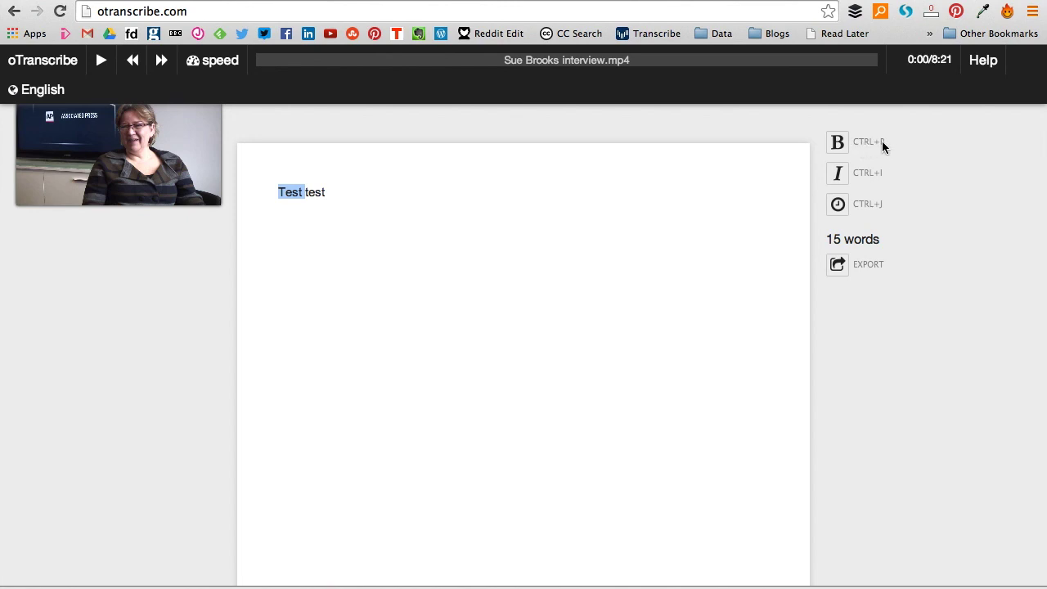
key(ctrl+b)
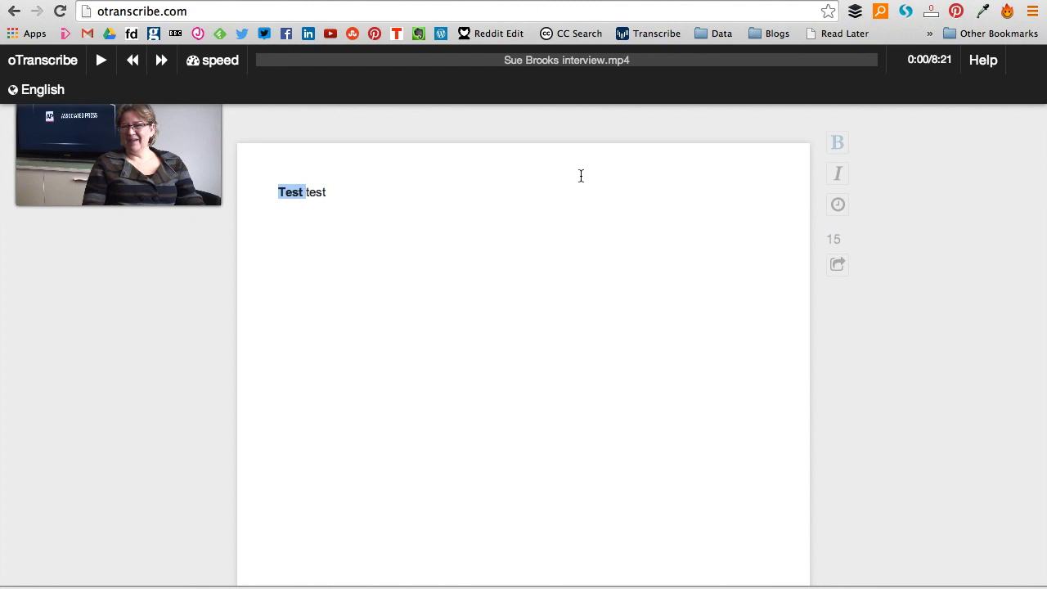
Italicise the bold first word "Test" and start a new paragraph below the line.
key(ctrl+i)
click(579, 215)
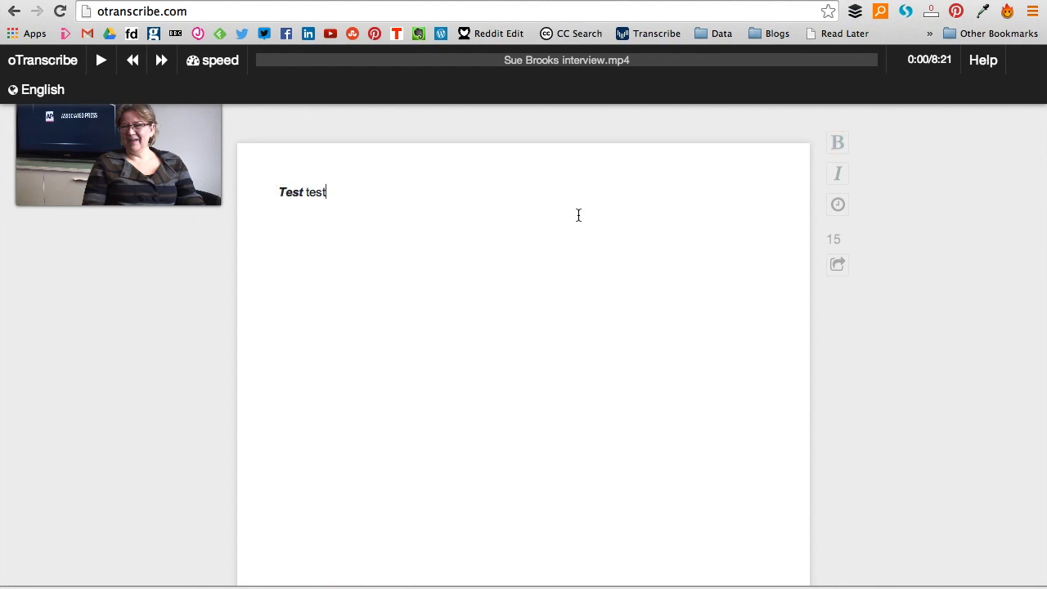
key(Return)
key(Return)
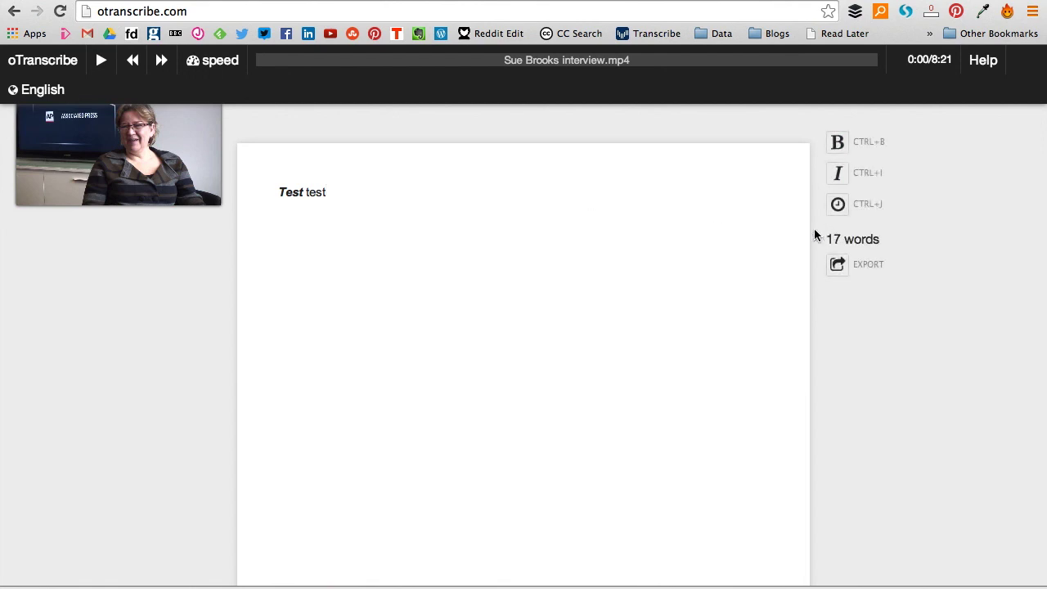
Insert timestamps for video positions 2:12 and 5:28 on separate lines, and jump the video back using the 2:12 timestamp.
click(420, 64)
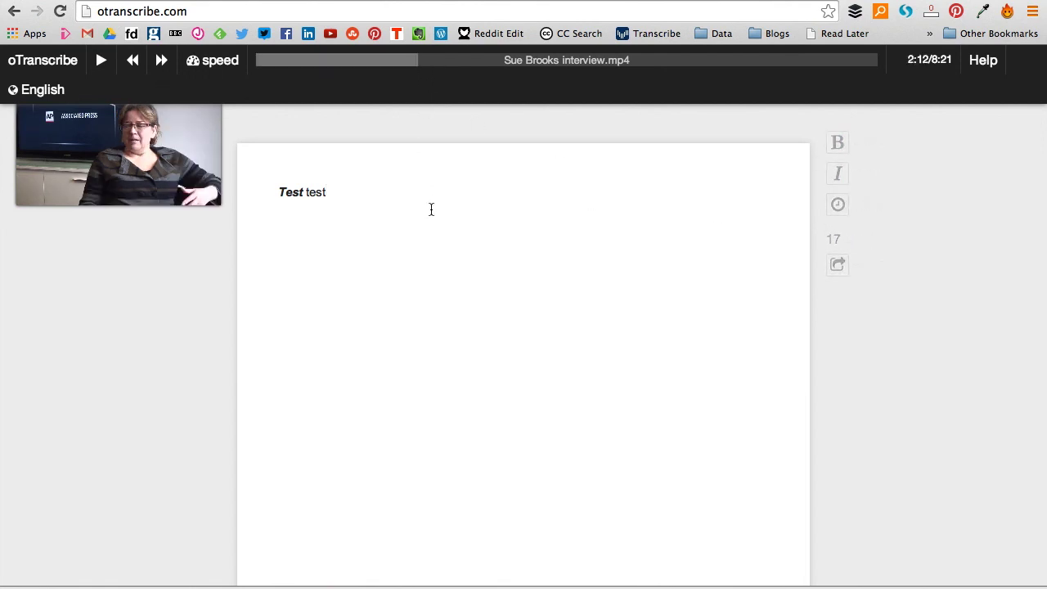
click(837, 211)
key(Return)
click(662, 61)
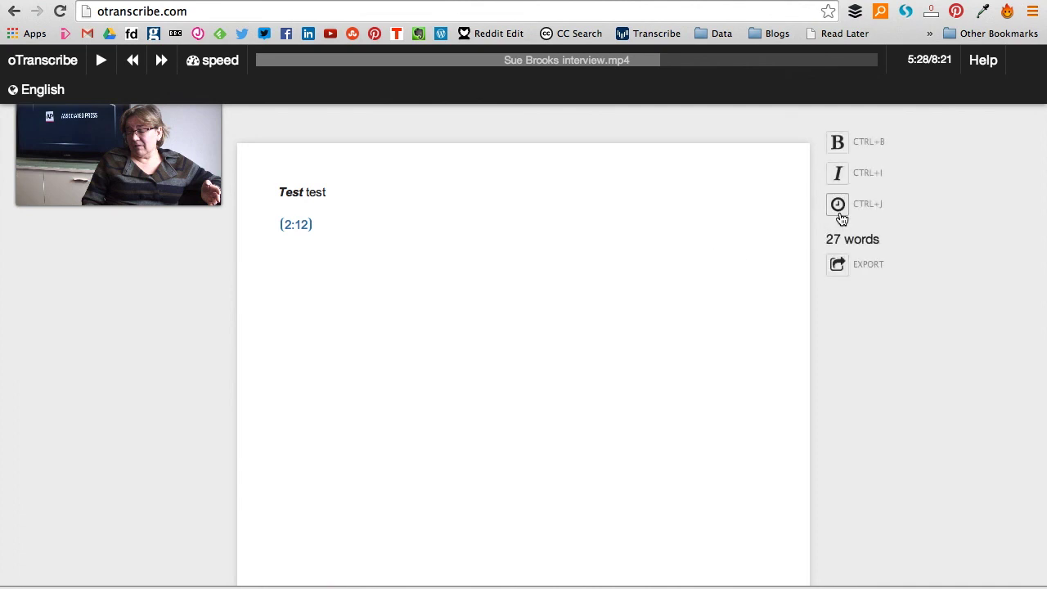
click(837, 209)
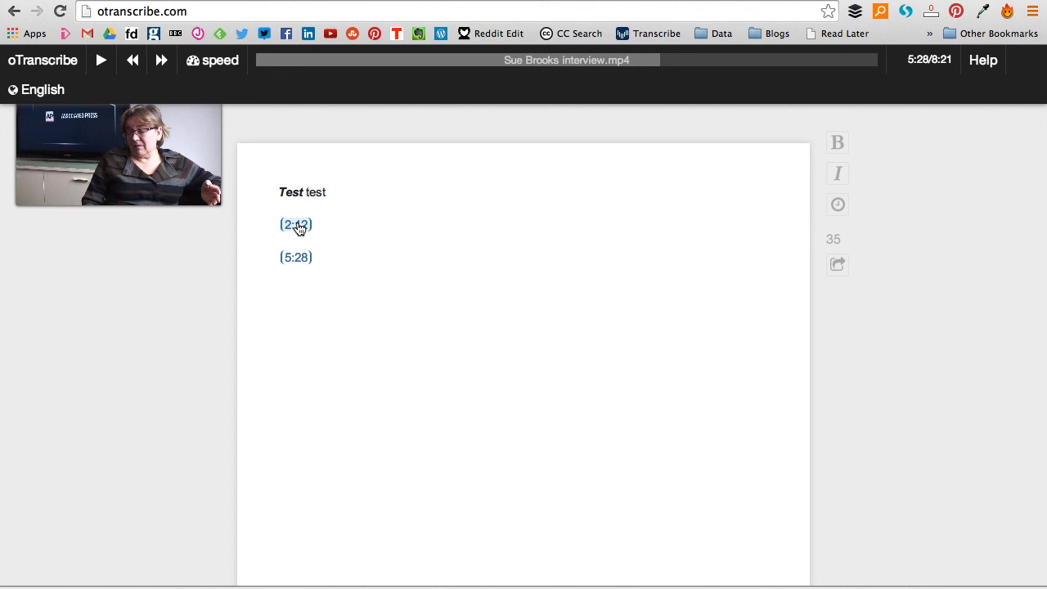
click(296, 225)
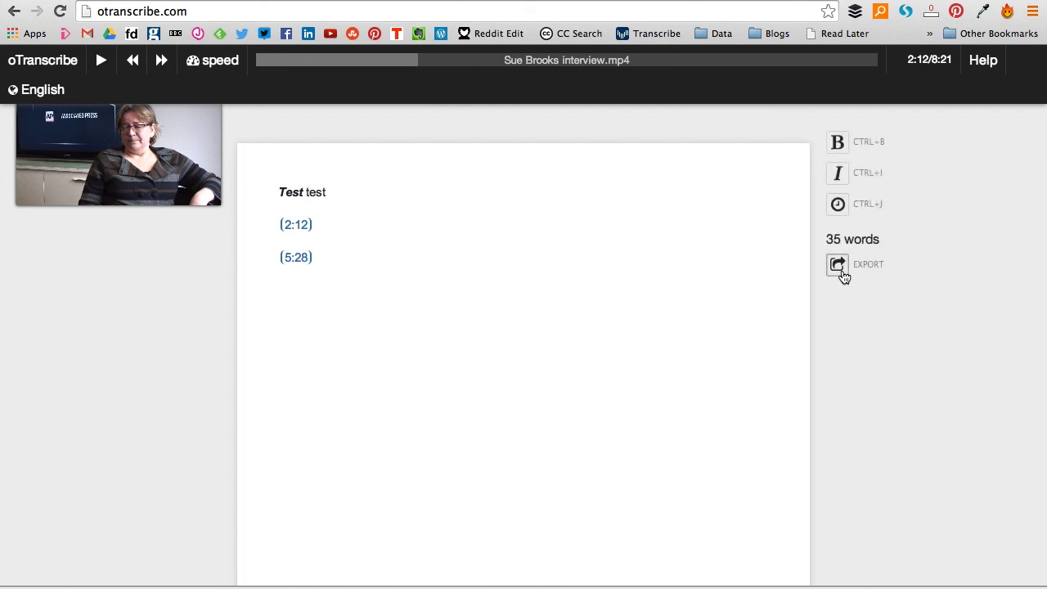
Send the transcript to Google Drive, view it in Google Docs and return to the oTranscribe page.
click(838, 265)
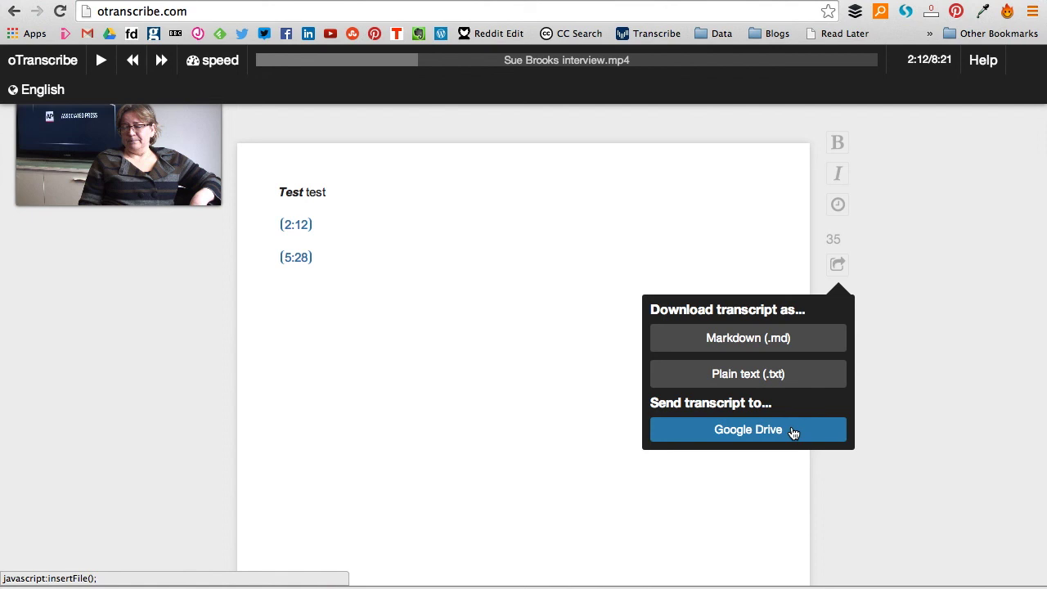
click(793, 432)
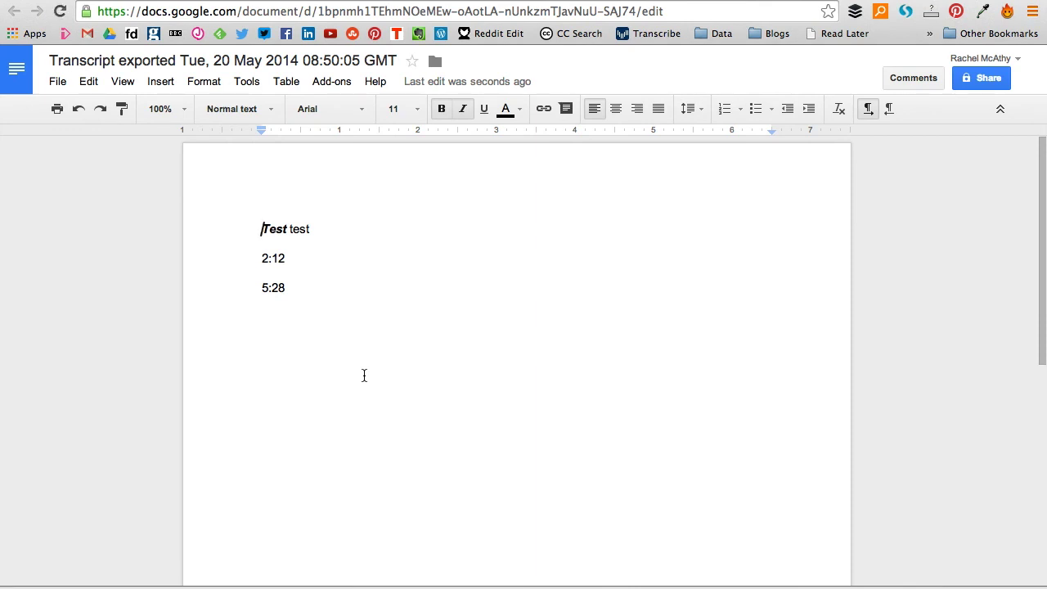
click(257, 2)
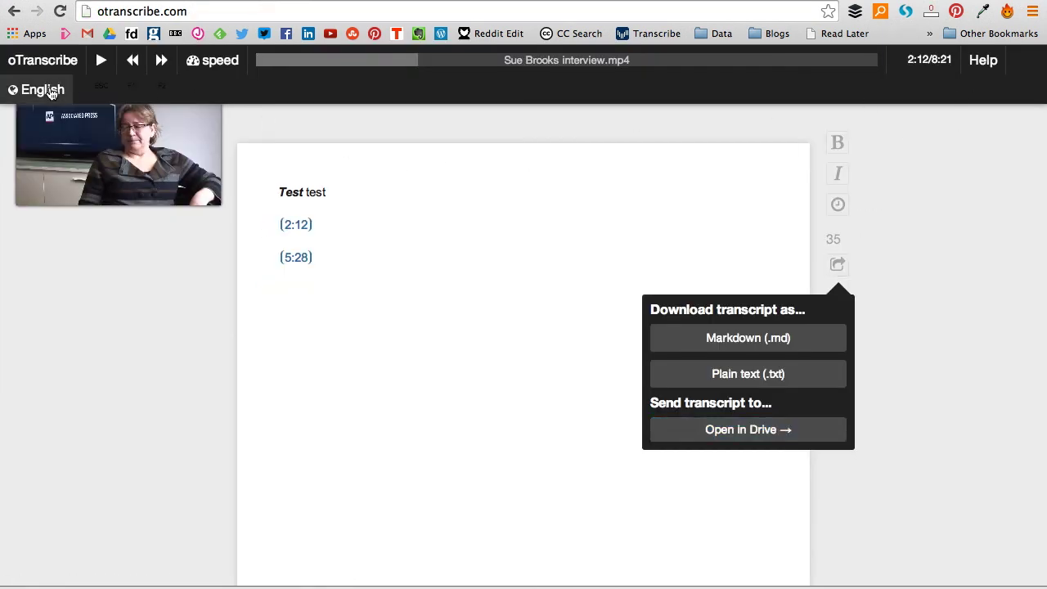
View the available interface languages, and close the export options and the language list.
click(49, 91)
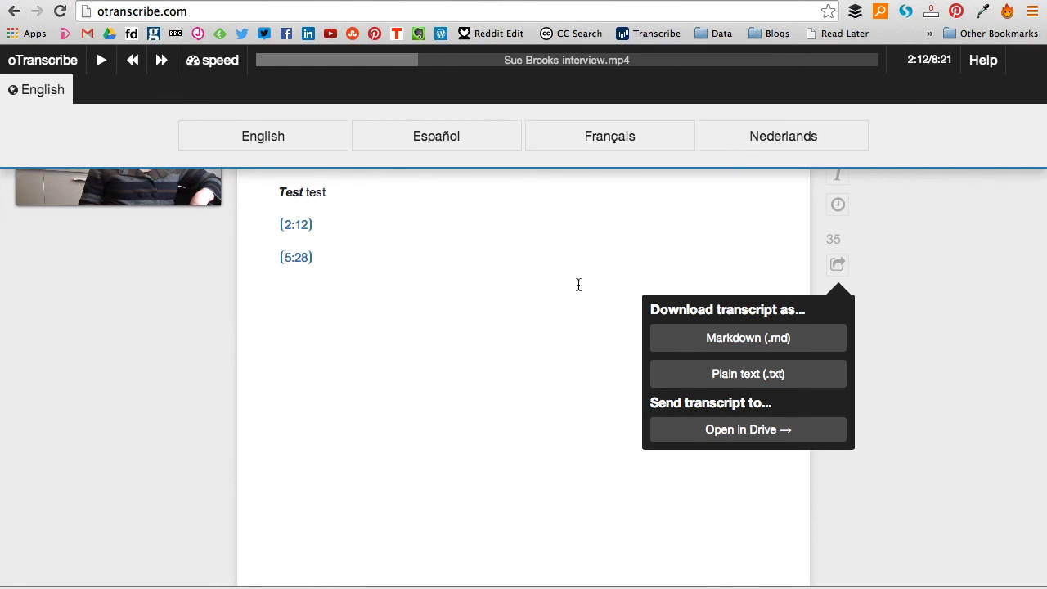
click(420, 342)
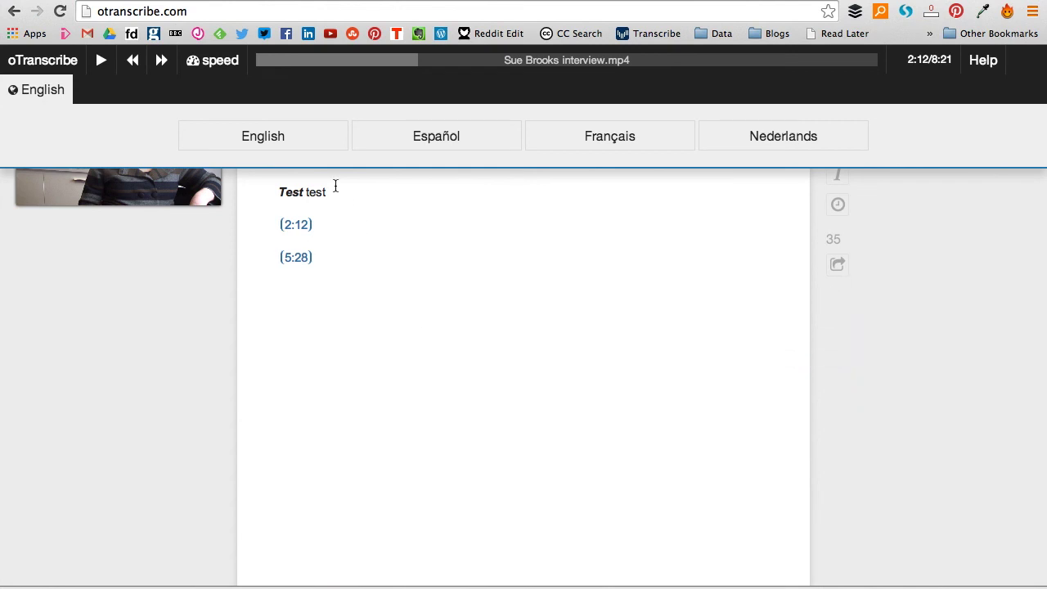
click(41, 92)
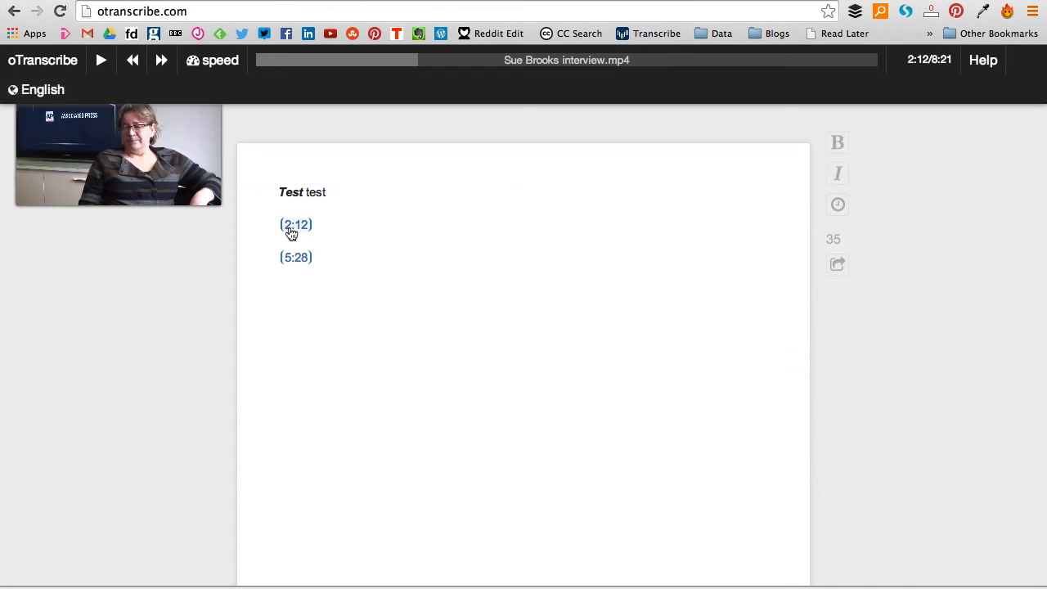
Switch to the Transcribe page and reload transcribe.wreally.com/app.
drag(413, 285, 283, 180)
click(394, 324)
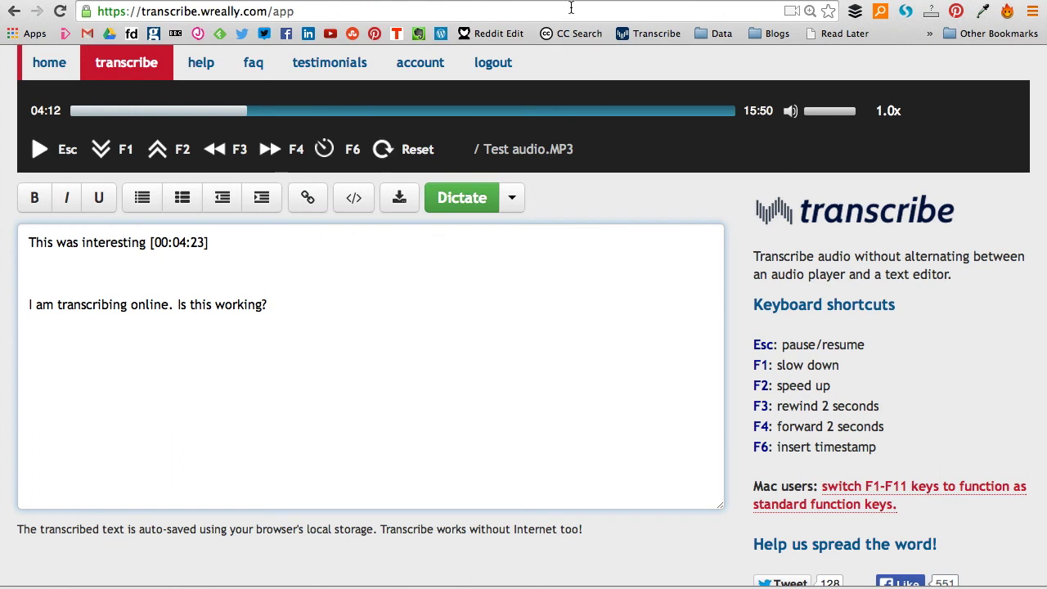
click(571, 7)
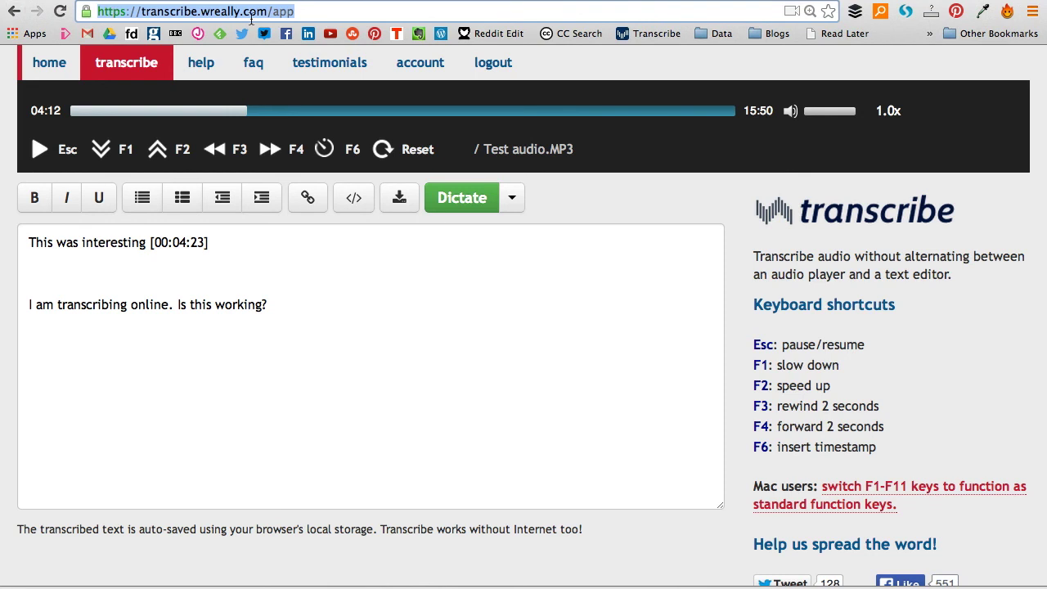
key(Return)
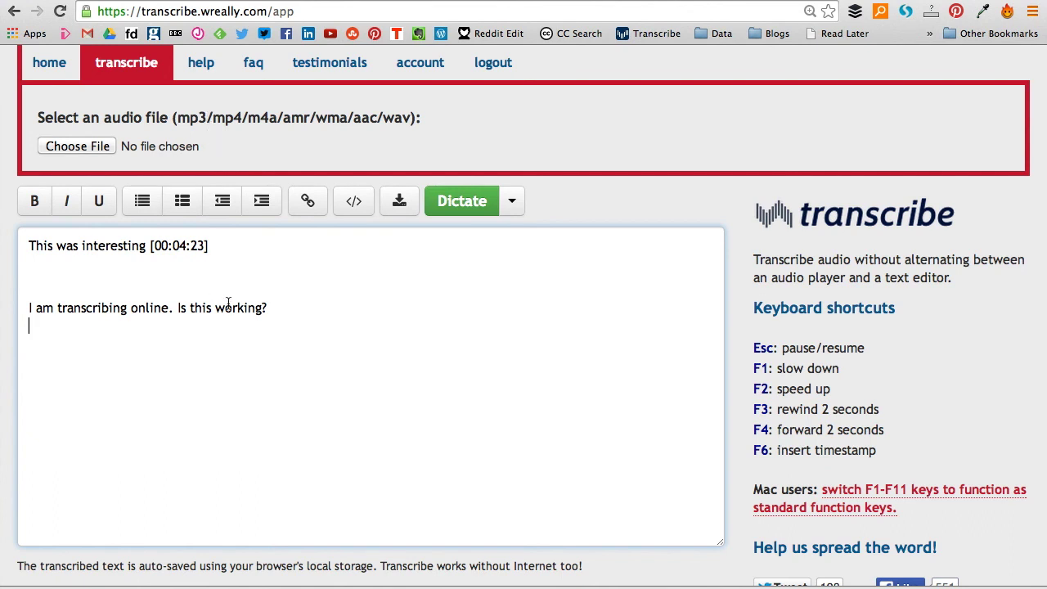
Check the auto-saved transcript by highlighting all of its text, and clear the selection with the cursor below the last line.
drag(323, 332, 24, 243)
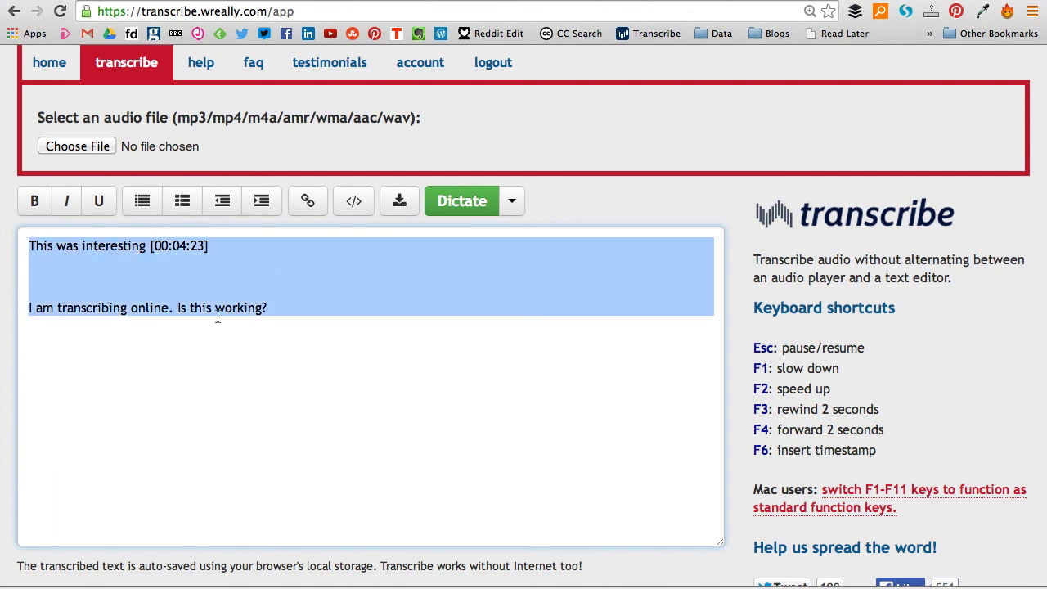
click(262, 324)
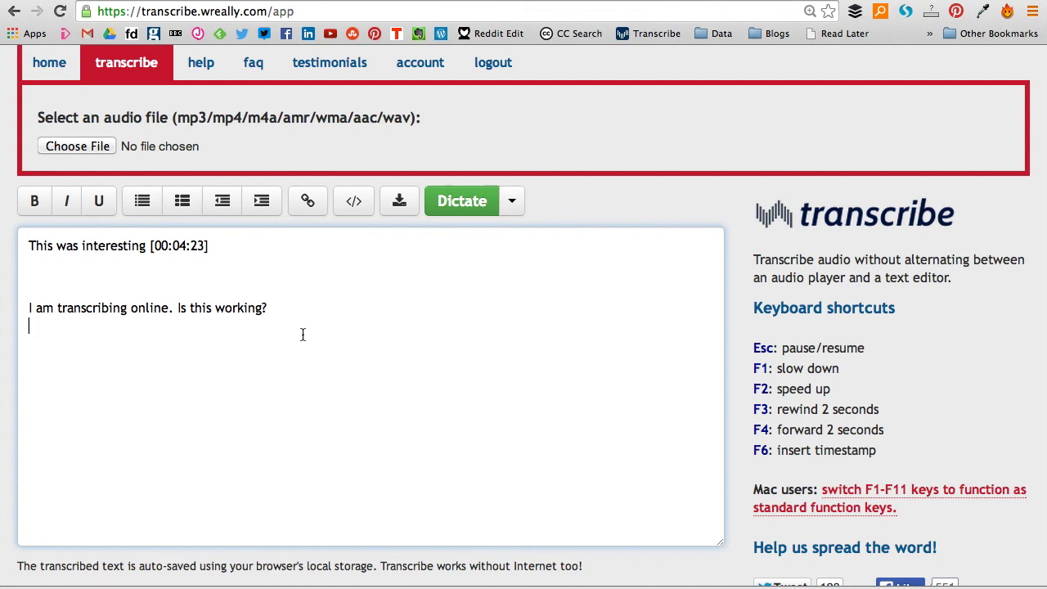
key(Return)
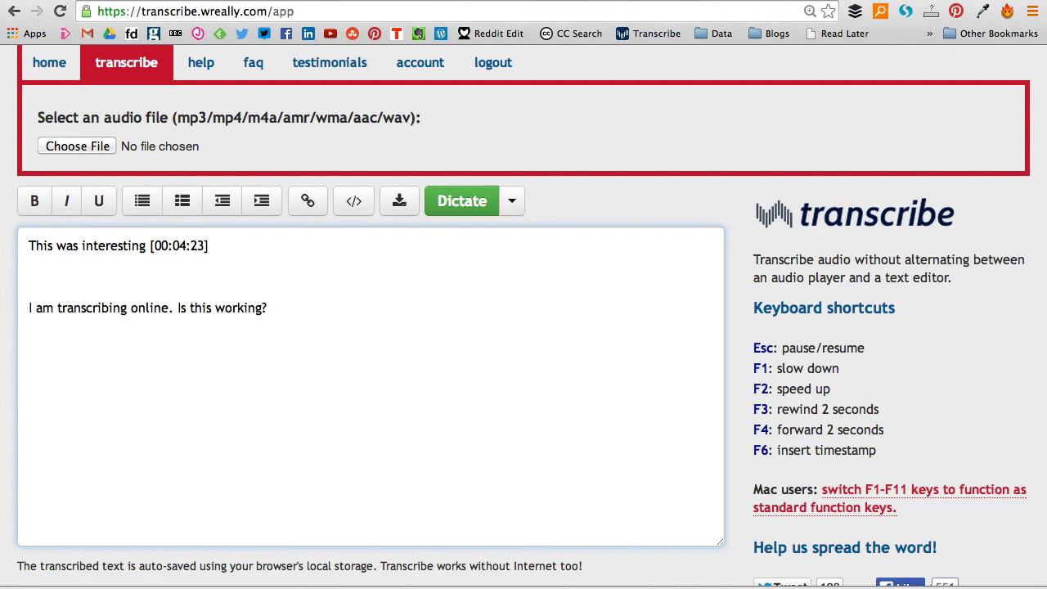